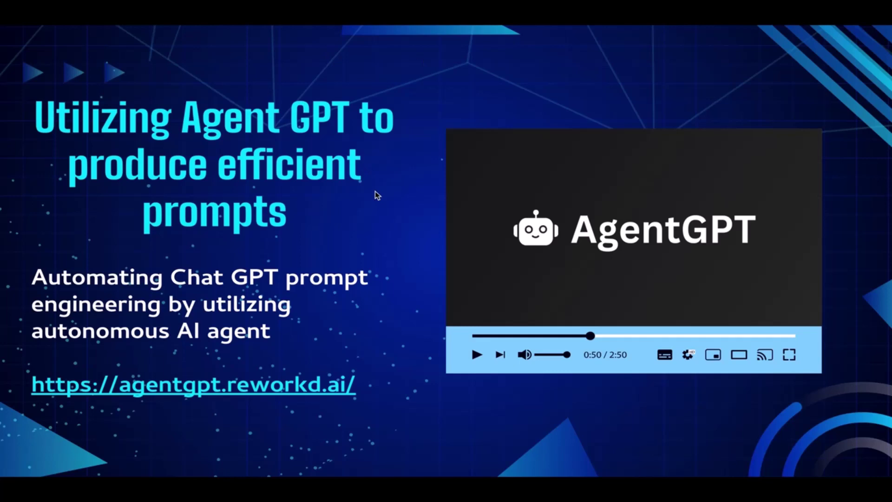
- Open agentgpt.reworkd.ai from the slide link and choose Sign in with Discord
{"action": "left_click", "coordinate": [299, 391]}
{"action": "left_click", "coordinate": [400, 15]}
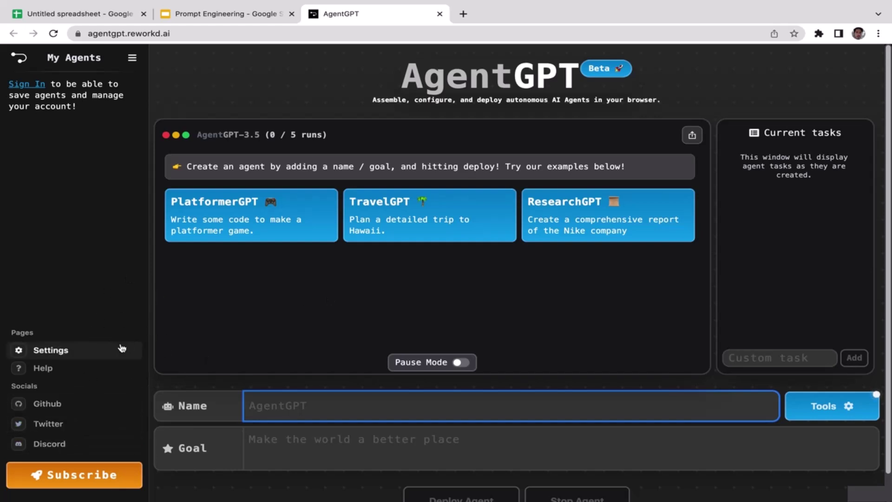
{"action": "left_click", "coordinate": [37, 86]}
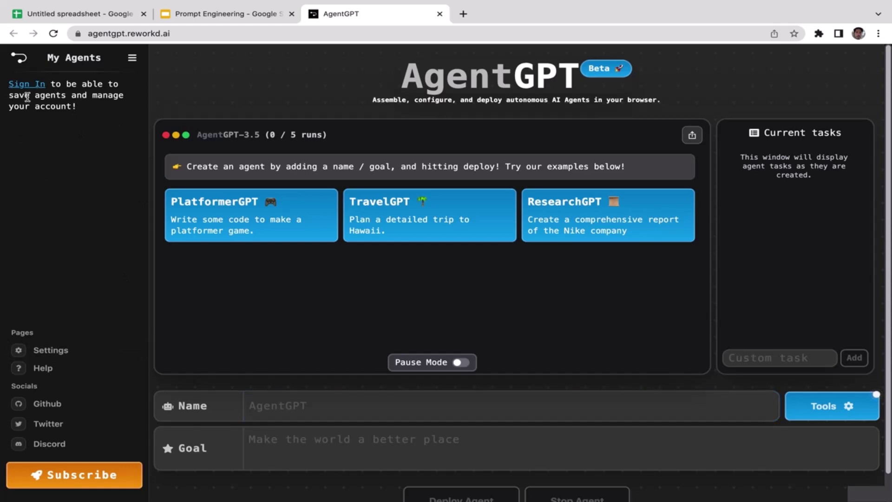
{"action": "left_click", "coordinate": [31, 86]}
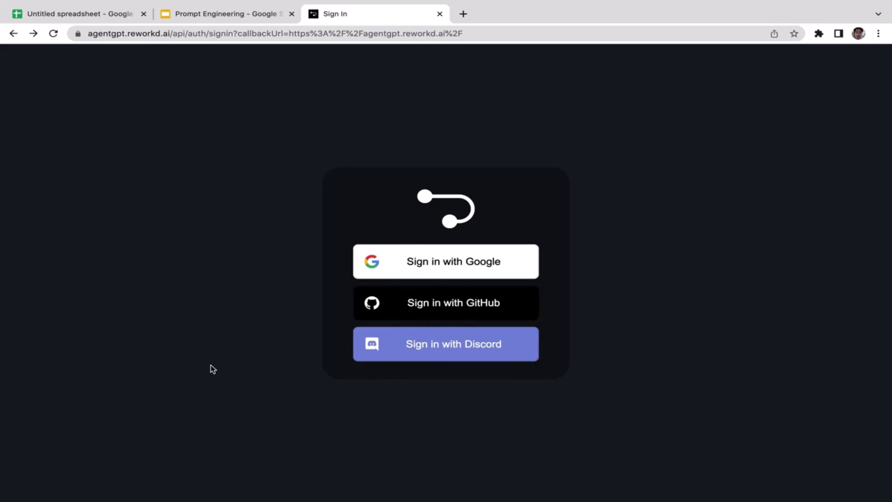
{"action": "left_click", "coordinate": [465, 346]}
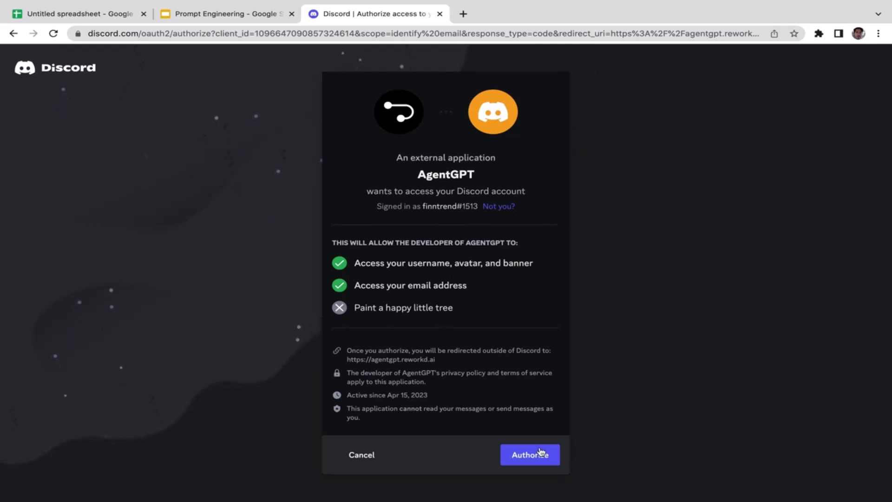
- Authorize AgentGPT to access the Discord account
{"action": "left_click", "coordinate": [525, 459]}
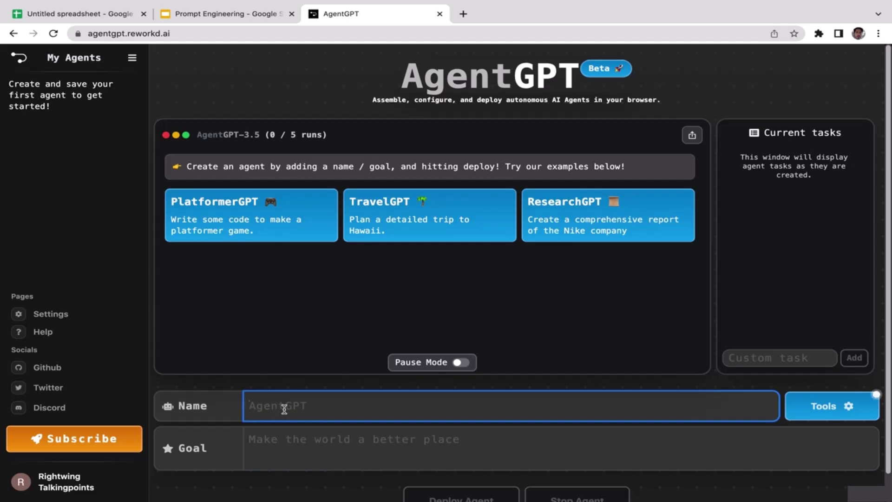
- Name the new agent 'AI Prompt Generator'
{"action": "type", "text": "P"}
{"action": "type", "text": "rom"}
{"action": "key", "text": "BackSpace"}
{"action": "key", "text": "BackSpace"}
{"action": "key", "text": "BackSpace"}
{"action": "key", "text": "BackSpace"}
{"action": "type", "text": "AI Prompt Generator"}
- Enter the goal 'Generate me complex prompts for ChatGPT'
{"action": "left_click", "coordinate": [302, 449]}
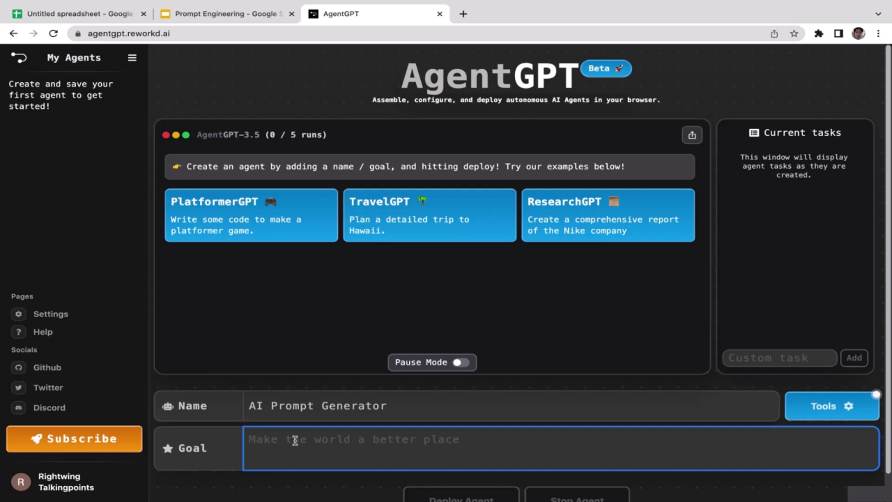
{"action": "type", "text": "Generate me"}
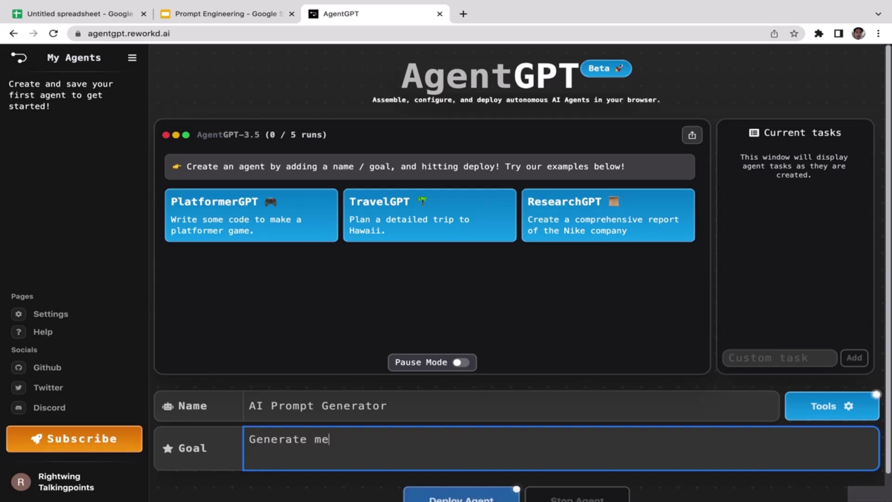
{"action": "type", "text": " high"}
{"action": "key", "text": "BackSpace"}
{"action": "key", "text": "BackSpace"}
{"action": "key", "text": "BackSpace"}
{"action": "key", "text": "BackSpace"}
{"action": "type", "text": "complex p"}
{"action": "type", "text": "rompts for "}
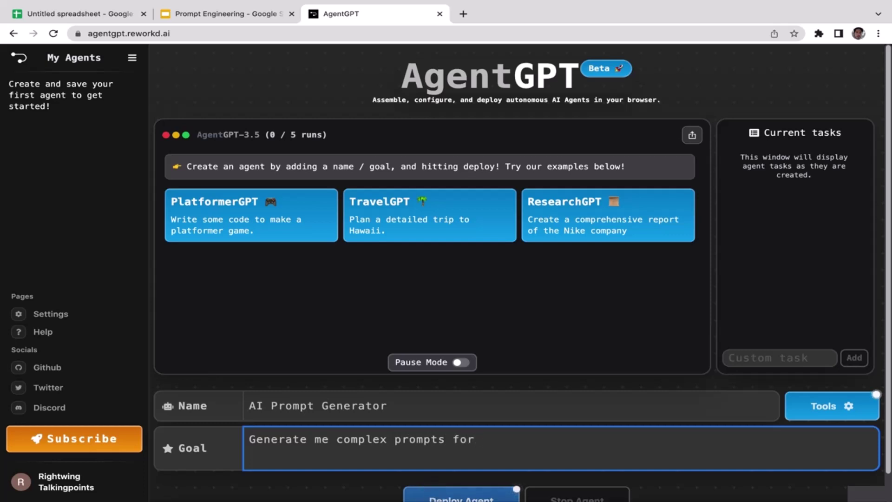
{"action": "type", "text": "ChatGPT"}
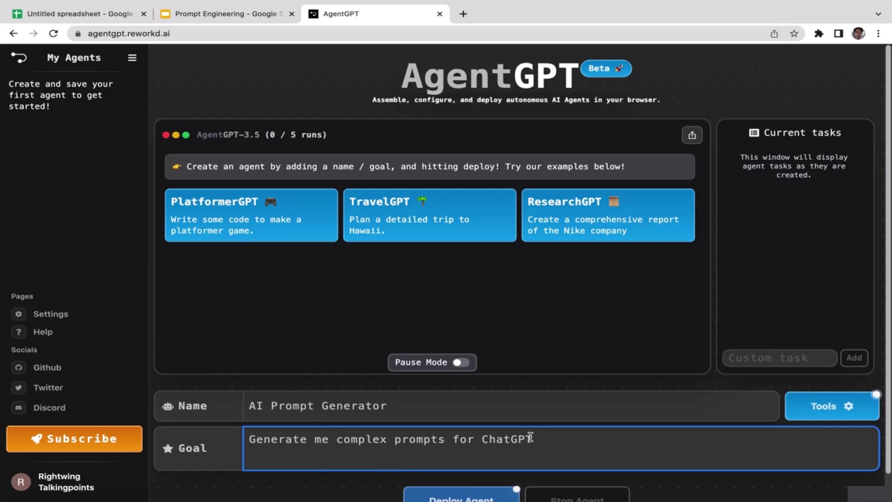
{"action": "left_click_drag", "start_coordinate": [530, 439], "coordinate": [166, 433]}
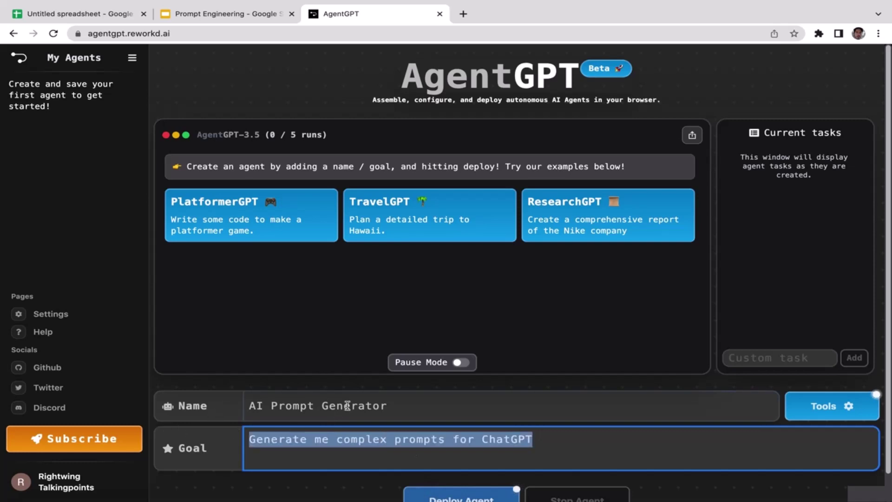
- Rewrite the goal to 'Generate me complex ChatGPT prompts for dropshipping and E-commerce business'
{"action": "left_click", "coordinate": [320, 460]}
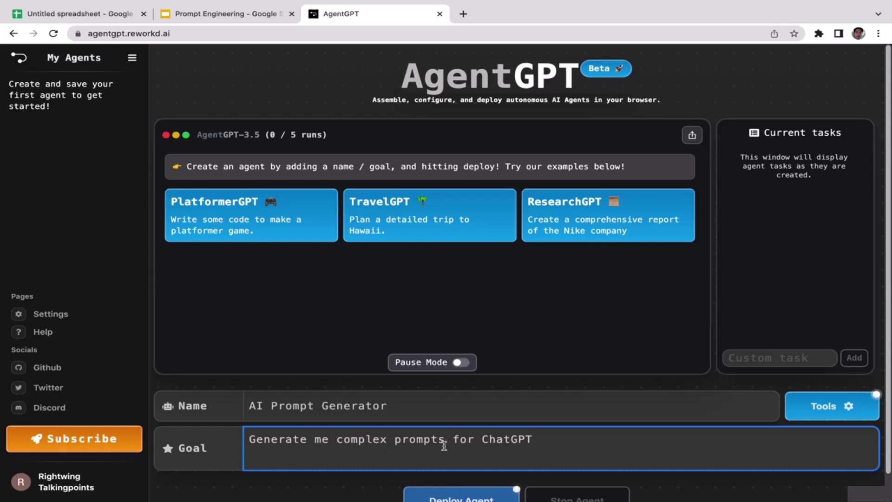
{"action": "left_click_drag", "start_coordinate": [539, 442], "coordinate": [448, 443]}
{"action": "key", "text": "BackSpace"}
{"action": "type", "text": "ChatGPT"}
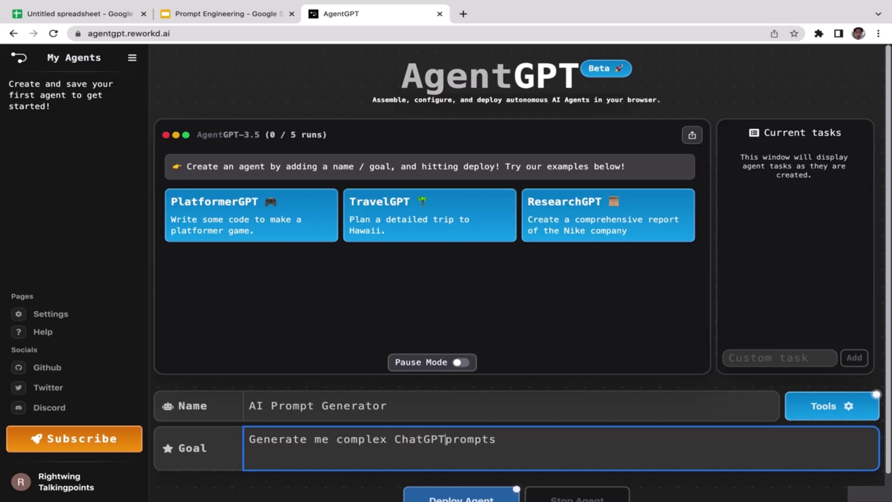
{"action": "type", "text": " prompts for d"}
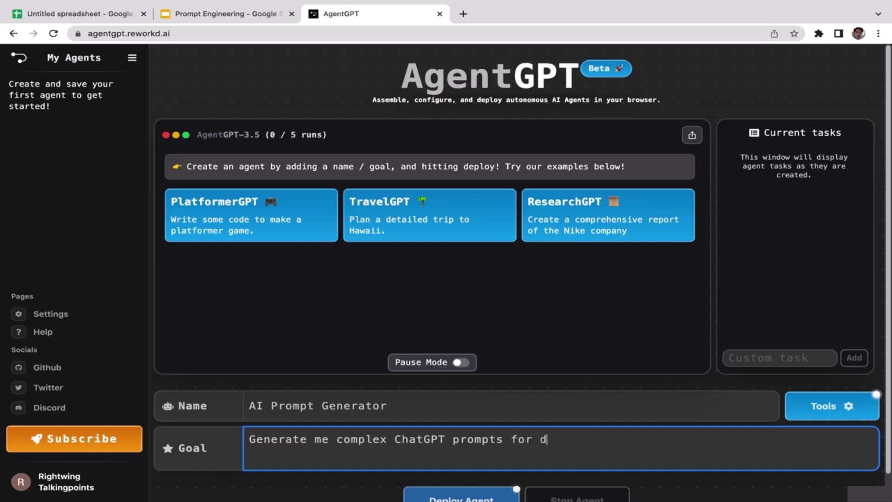
{"action": "type", "text": "ropshipping and "}
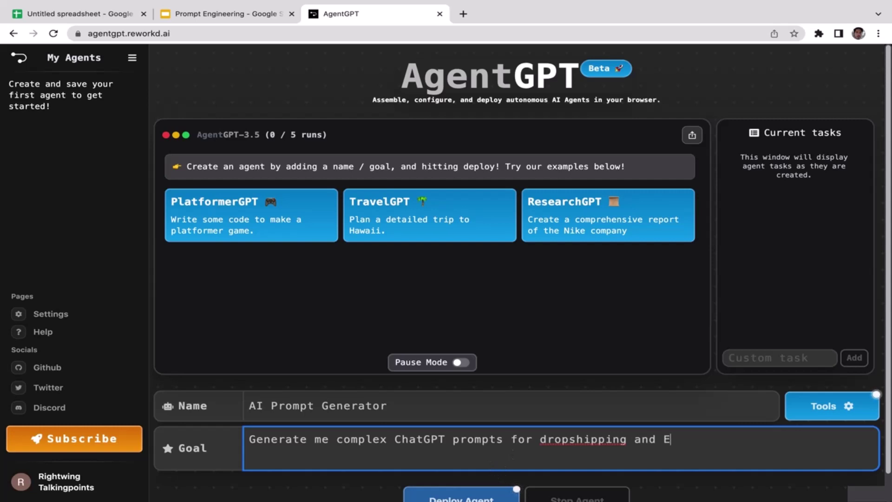
{"action": "type", "text": "E-commerce "}
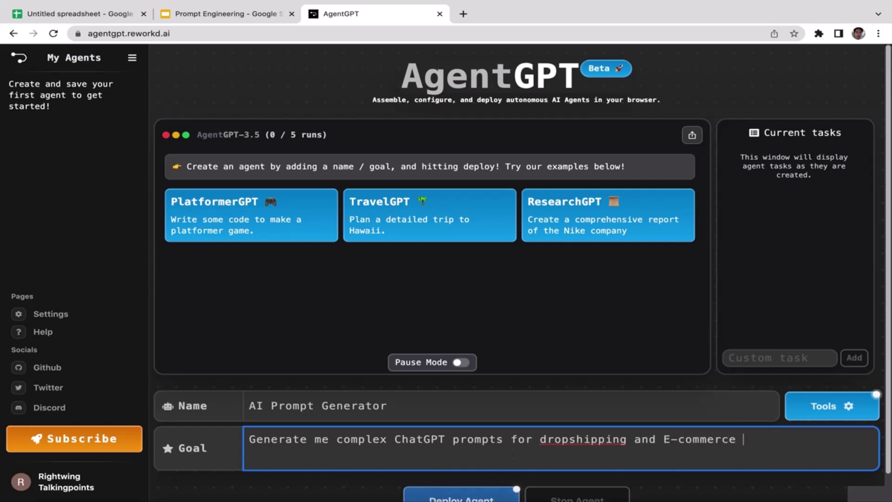
{"action": "type", "text": "business"}
{"action": "left_click", "coordinate": [277, 325]}
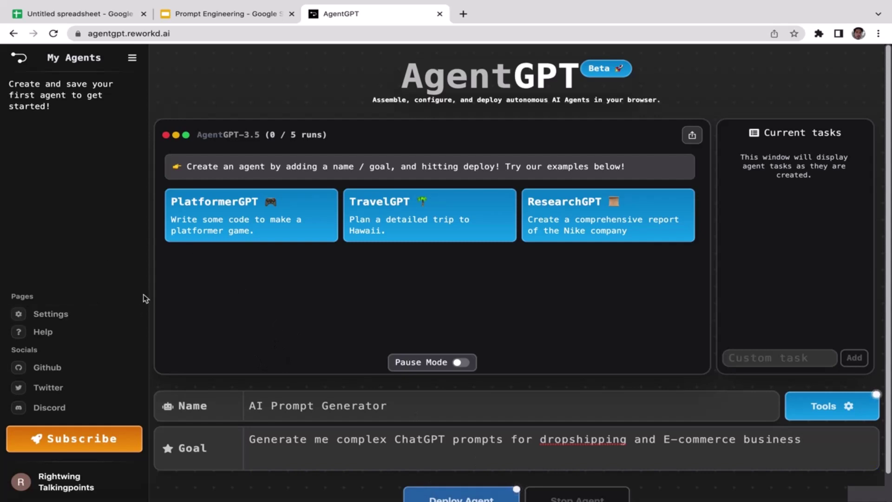
{"action": "scroll", "coordinate": [386, 336], "scroll_direction": "down", "scroll_amount": 1}
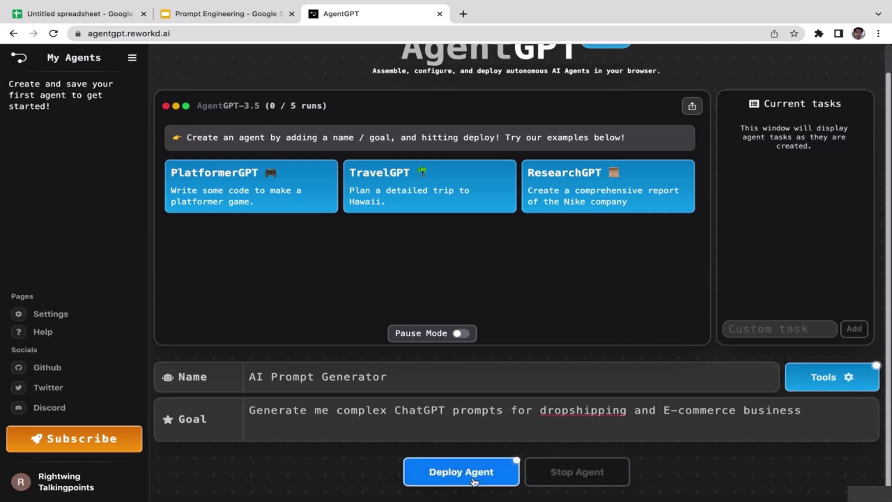
{"action": "left_click", "coordinate": [845, 379]}
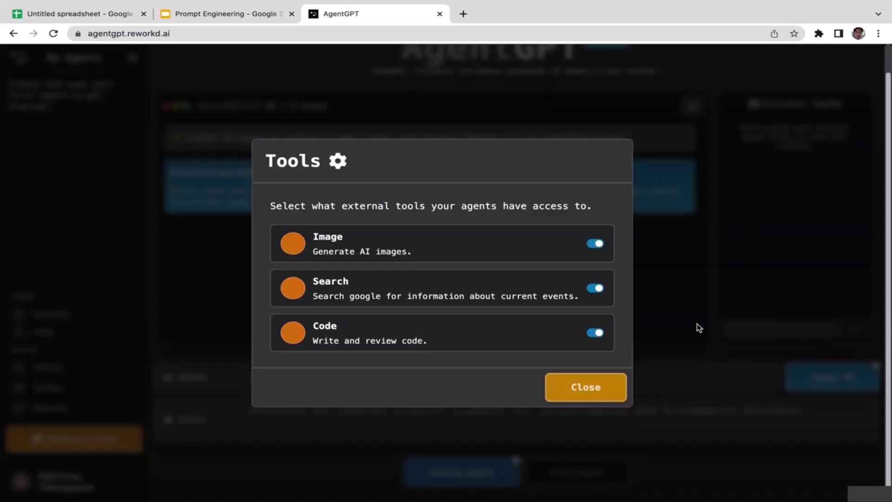
{"action": "left_click", "coordinate": [692, 177]}
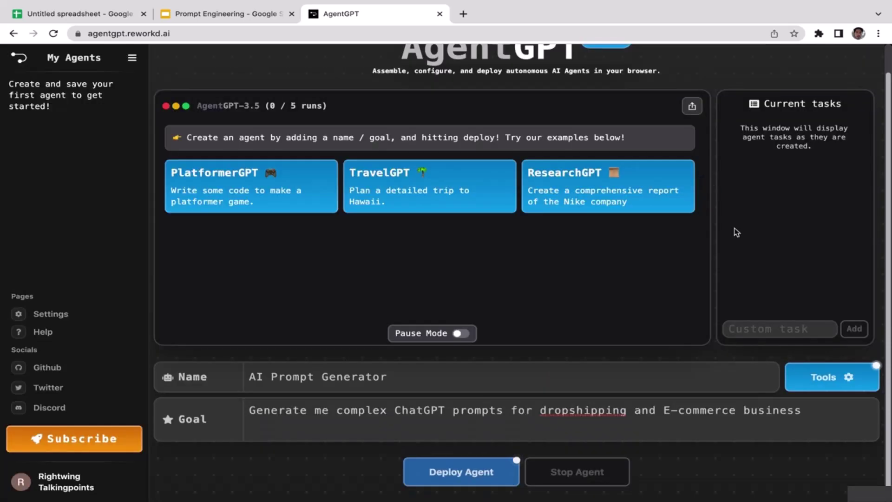
{"action": "left_click", "coordinate": [823, 378]}
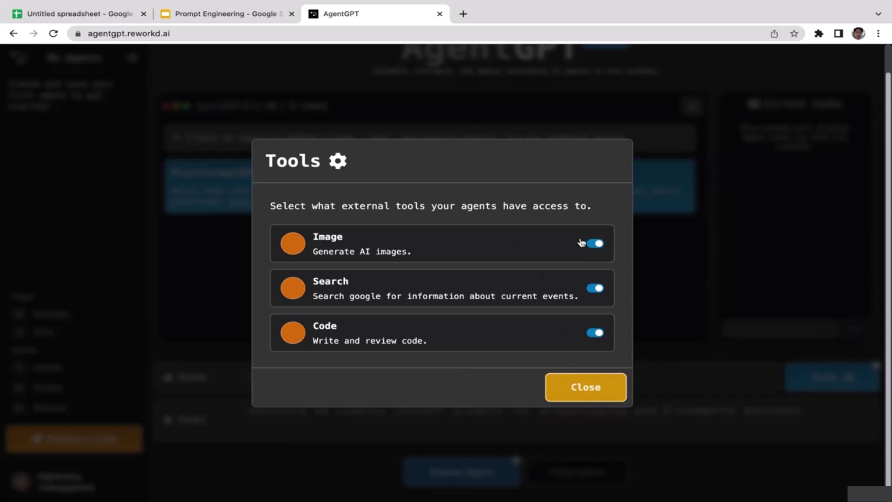
{"action": "left_click", "coordinate": [576, 397]}
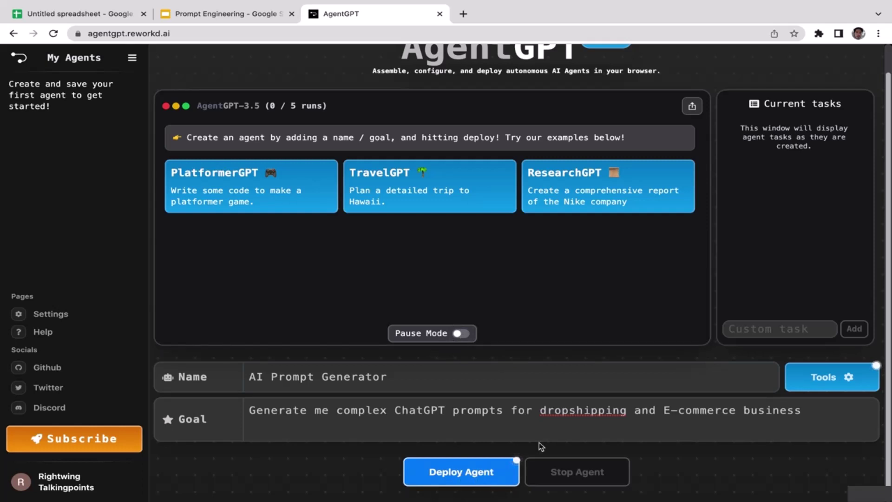
- Deploy the AI Prompt Generator agent
{"action": "left_click", "coordinate": [477, 474]}
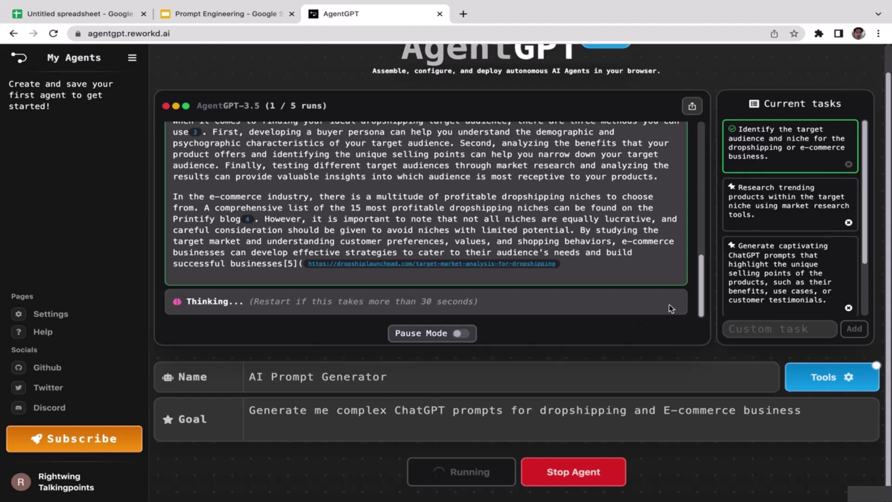
- Scroll back through the log to reread the target audience findings, then return to the latest prompts
{"action": "left_click_drag", "start_coordinate": [703, 279], "coordinate": [703, 246]}
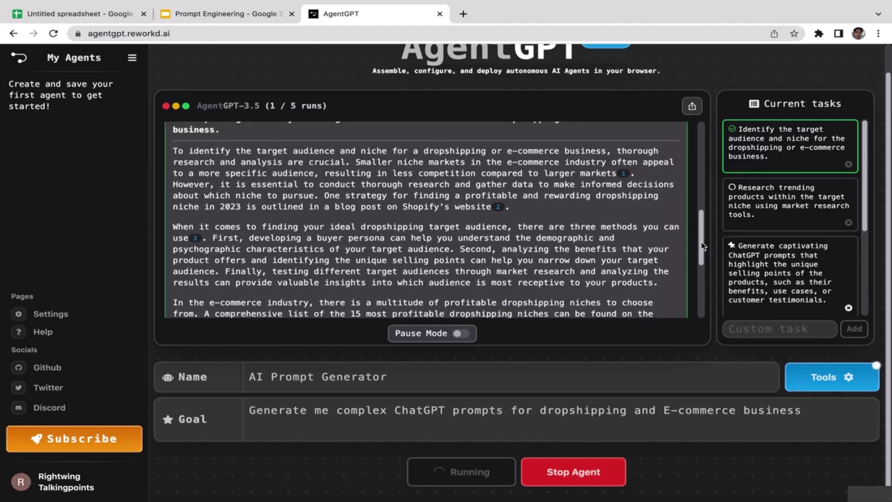
{"action": "left_click_drag", "start_coordinate": [703, 232], "coordinate": [678, 319]}
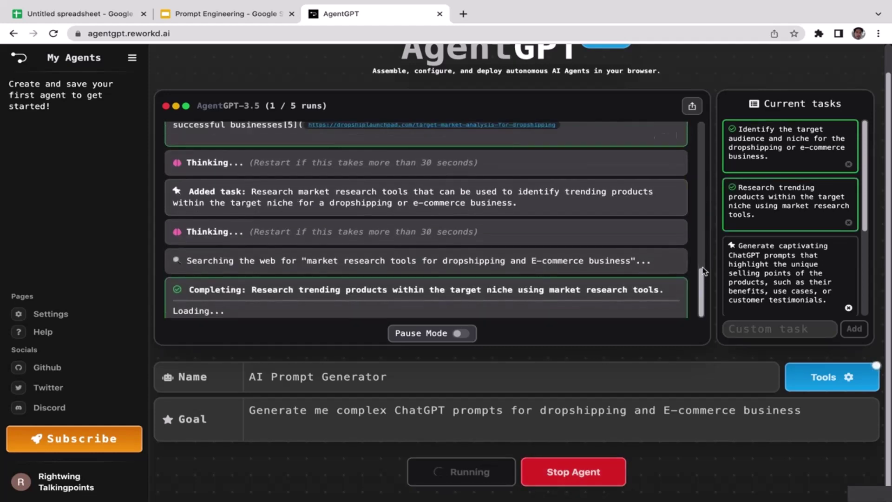
{"action": "left_click_drag", "start_coordinate": [703, 271], "coordinate": [708, 208]}
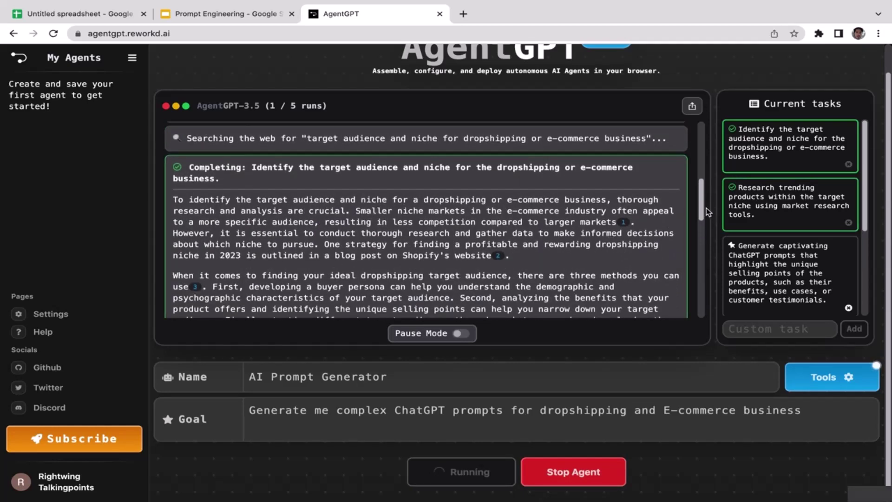
{"action": "scroll", "coordinate": [676, 279], "scroll_direction": "down", "scroll_amount": 15}
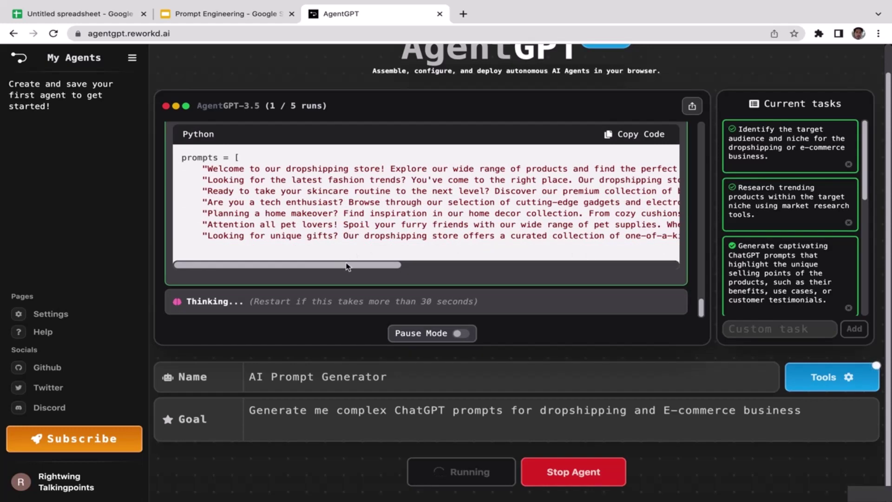
- Scroll the code block sideways and briefly highlight the Thinking text while the agent runs
{"action": "left_click_drag", "start_coordinate": [345, 266], "coordinate": [241, 247]}
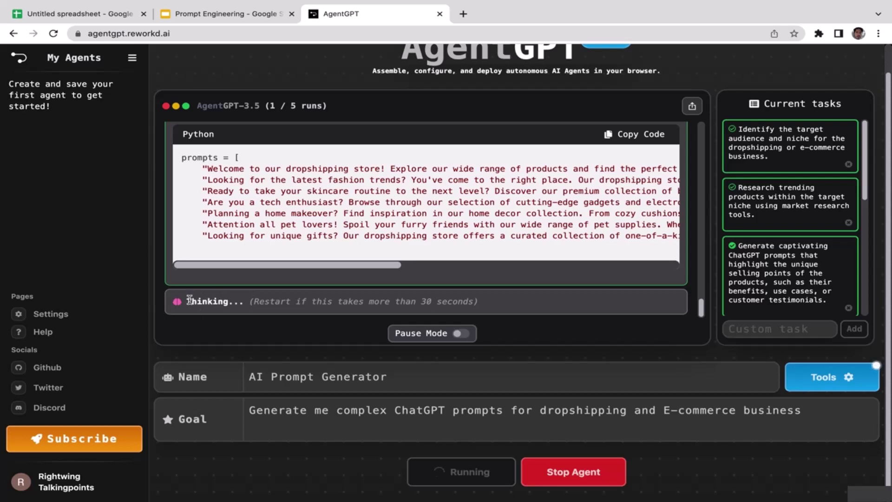
{"action": "mouse_move", "coordinate": [188, 300]}
{"action": "left_mouse_down"}
{"action": "mouse_move", "coordinate": [252, 299]}
{"action": "mouse_move", "coordinate": [196, 302]}
{"action": "left_mouse_up"}
{"action": "left_click", "coordinate": [218, 302]}
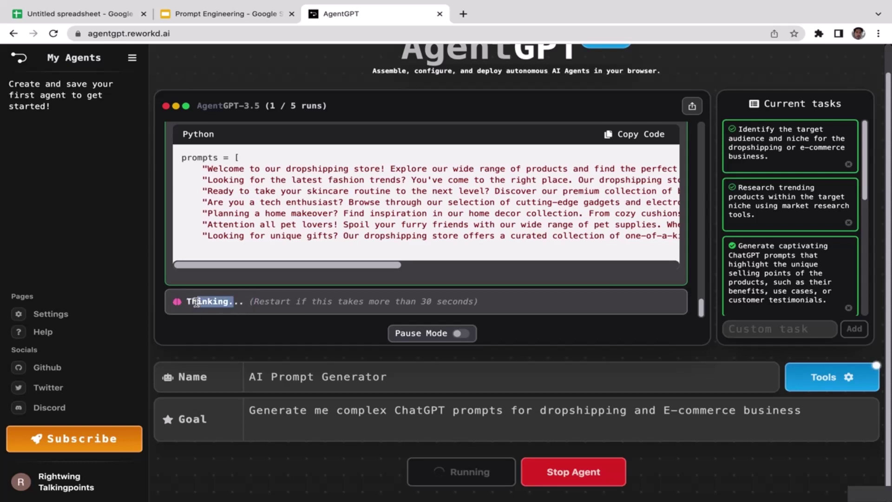
{"action": "left_click", "coordinate": [239, 320]}
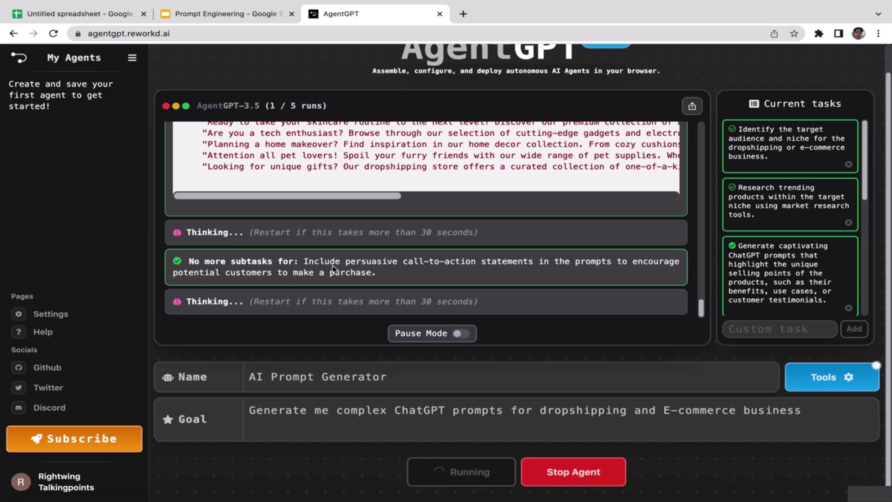
- Highlight the call-to-action subtask and the market research task output in the log
{"action": "left_click_drag", "start_coordinate": [296, 263], "coordinate": [408, 279]}
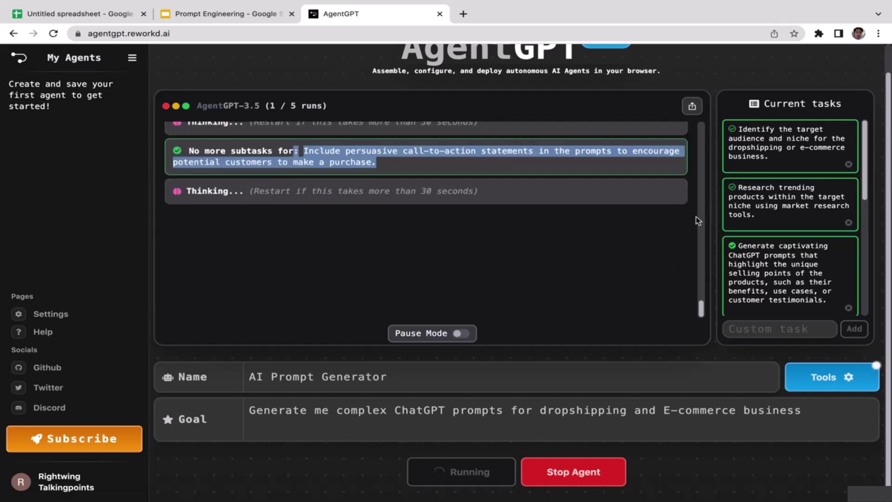
{"action": "left_click", "coordinate": [645, 301]}
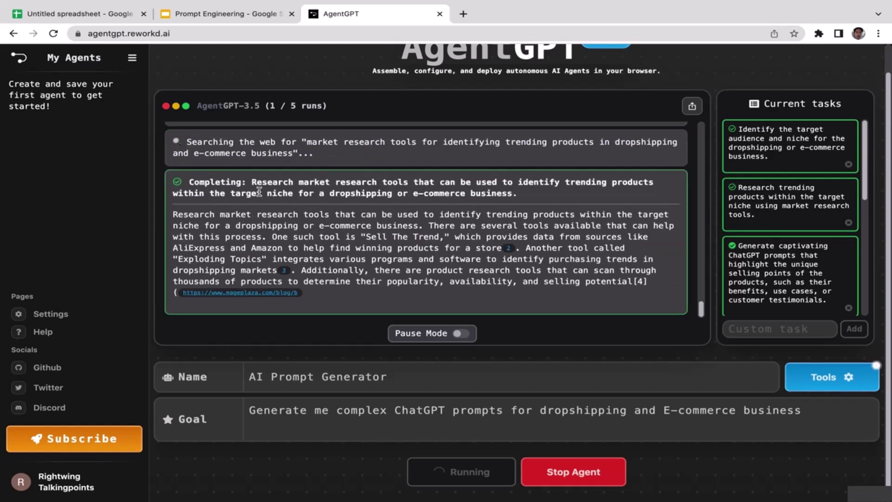
{"action": "left_click_drag", "start_coordinate": [255, 184], "coordinate": [576, 235]}
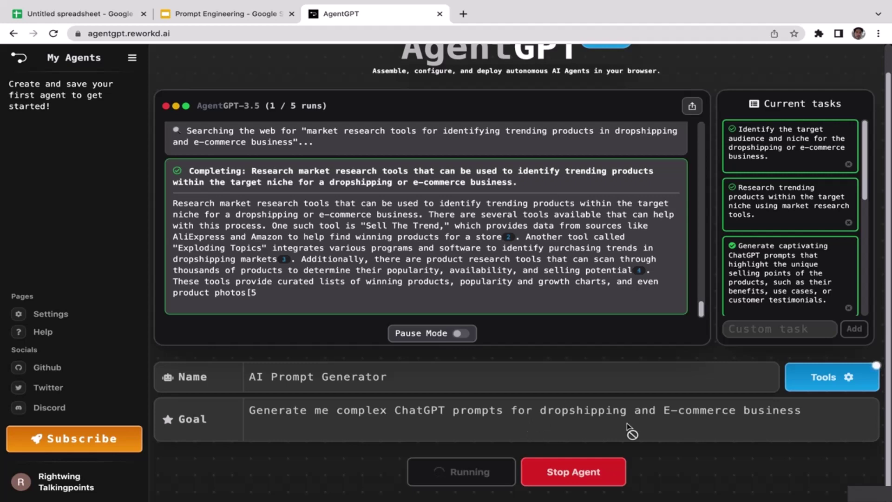
- Stop the agent and scroll back up through its finished output
{"action": "left_click", "coordinate": [595, 472]}
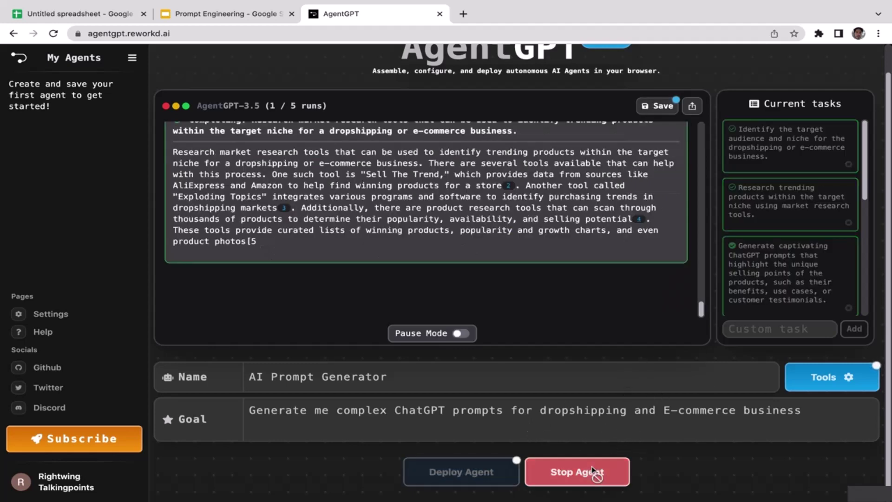
{"action": "left_click_drag", "start_coordinate": [701, 308], "coordinate": [704, 259]}
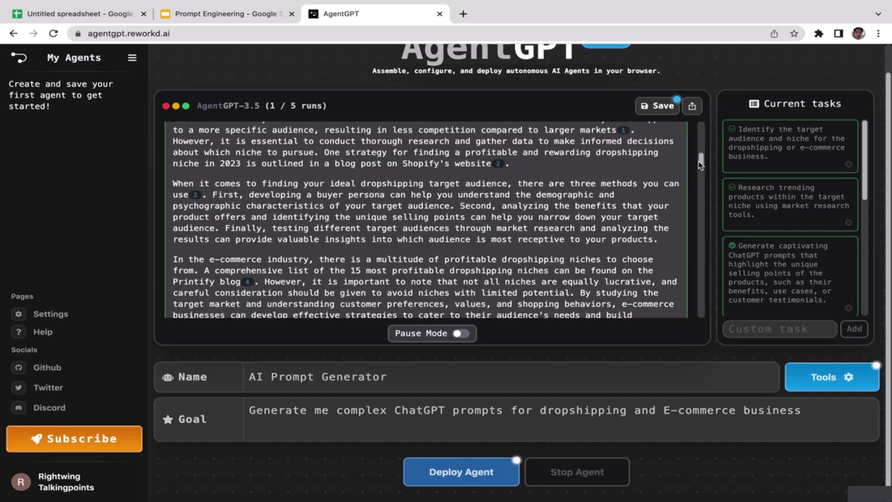
{"action": "left_click_drag", "start_coordinate": [700, 163], "coordinate": [691, 217]}
{"action": "scroll", "coordinate": [367, 256], "scroll_direction": "up", "scroll_amount": 5}
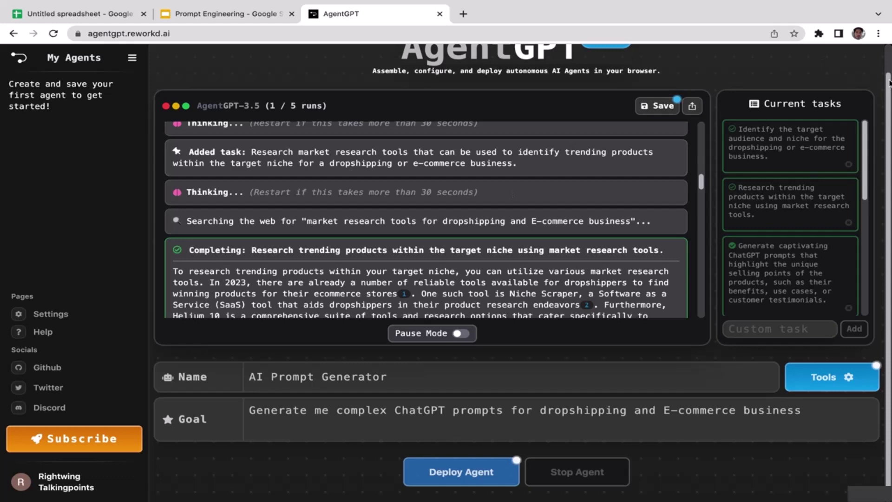
{"action": "scroll", "coordinate": [883, 140], "scroll_direction": "up", "scroll_amount": 1}
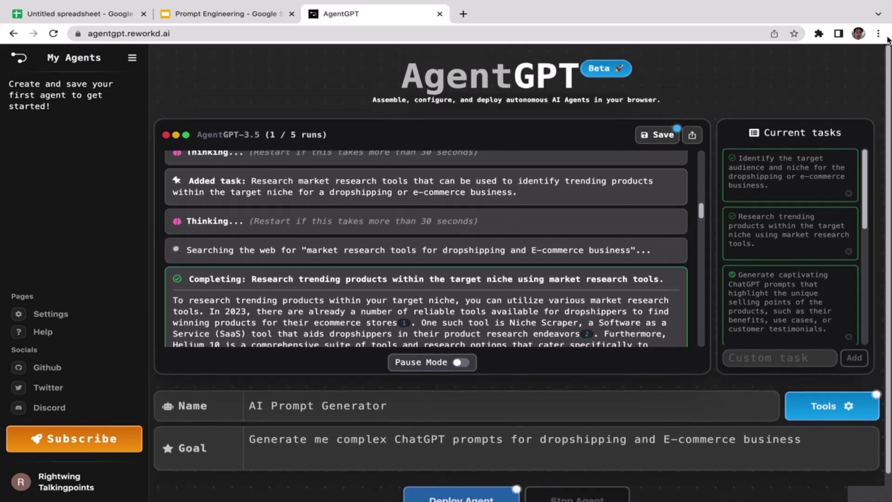
- In the Prompt Engineering slides, select the 'Selling Chat GPT Prompts on Online Marketplaces' slide
{"action": "left_click", "coordinate": [202, 14]}
{"action": "left_click", "coordinate": [336, 17]}
{"action": "left_click", "coordinate": [223, 13]}
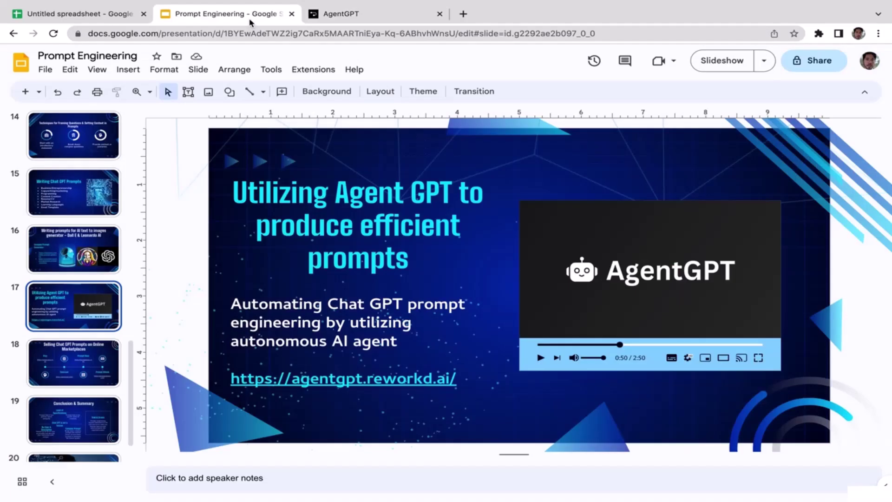
{"action": "left_click", "coordinate": [75, 360]}
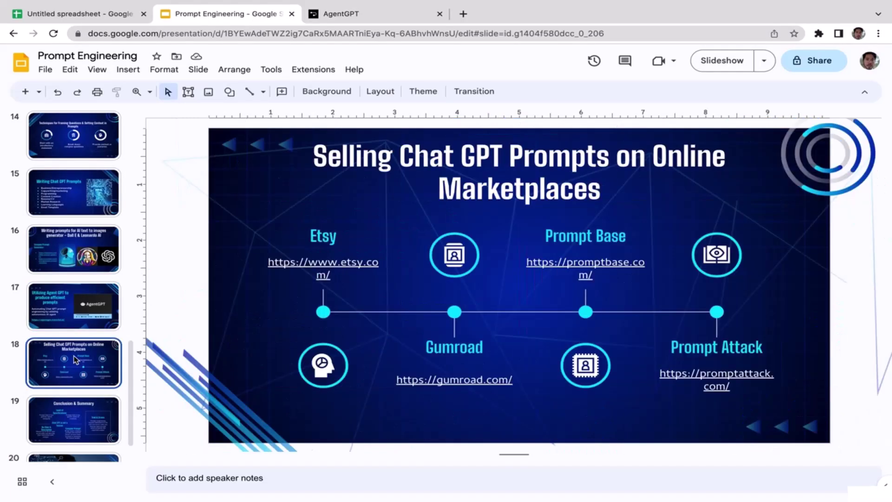
{"action": "left_click", "coordinate": [356, 17]}
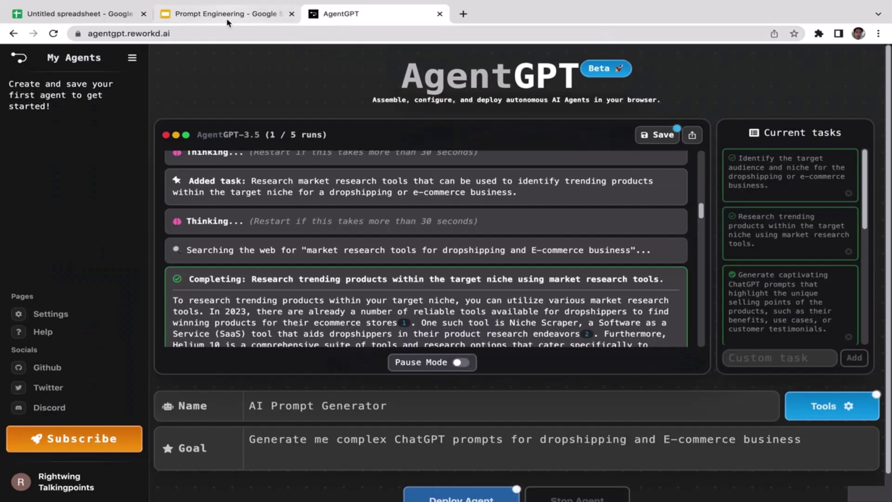
{"action": "left_click", "coordinate": [234, 17]}
{"action": "left_click", "coordinate": [358, 18]}
{"action": "left_click", "coordinate": [279, 22]}
{"action": "left_click", "coordinate": [341, 19]}
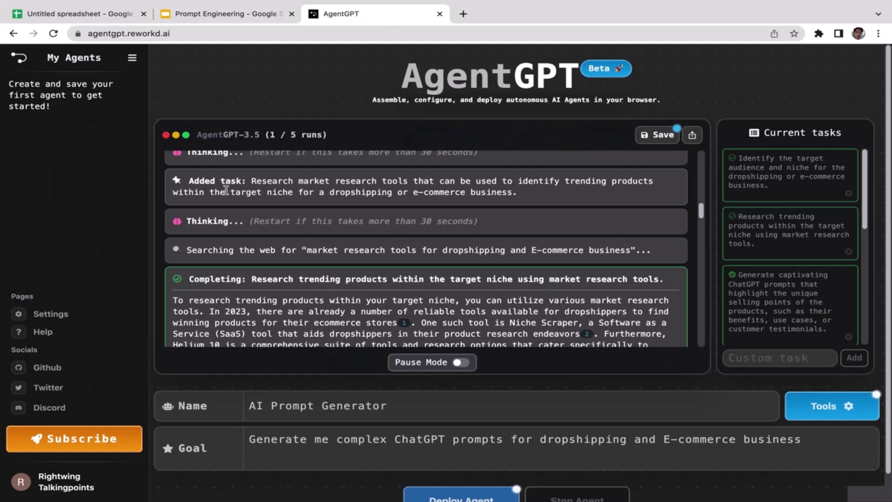